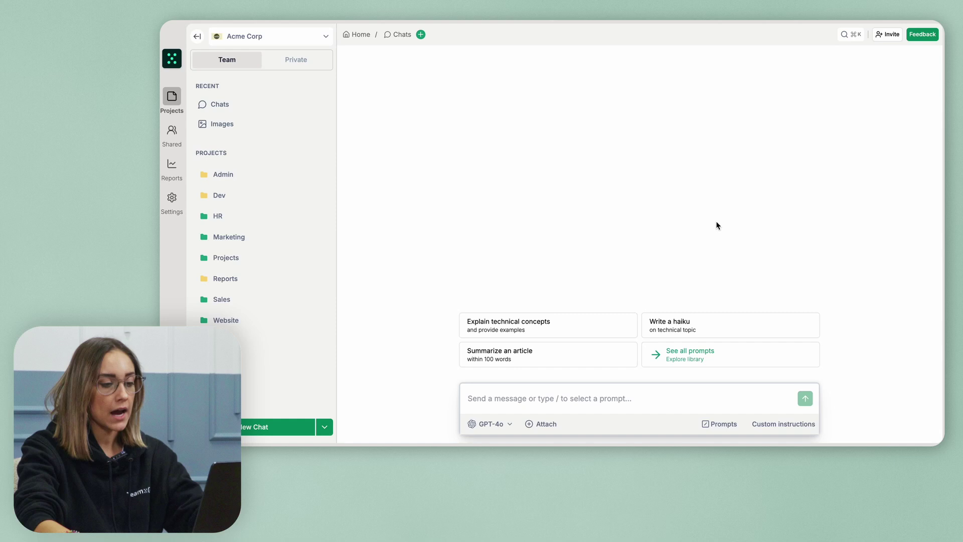
Step: Open the Prompt library and expand the team's Marketing folder to find the Case Study prompt
{"action": "left_click", "coordinate": [721, 425]}
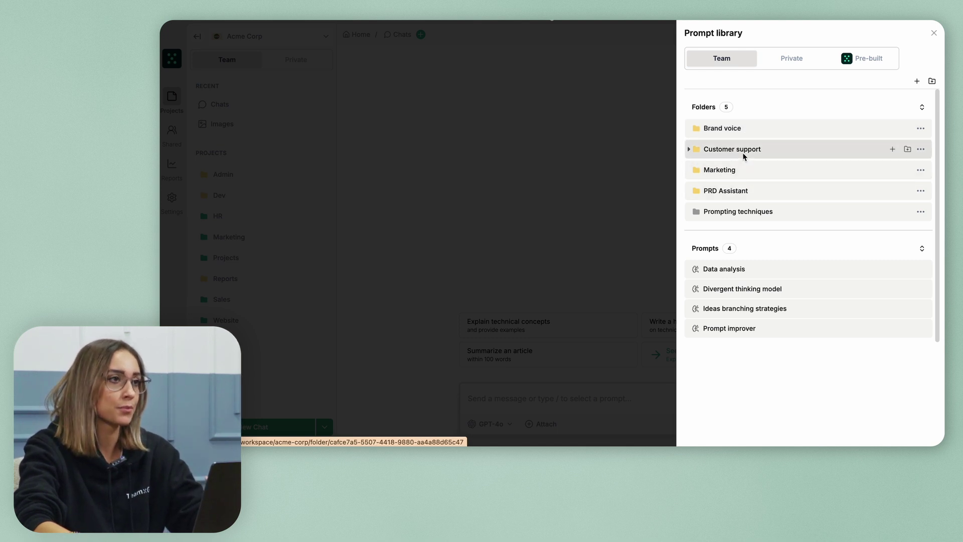
{"action": "left_click", "coordinate": [695, 170]}
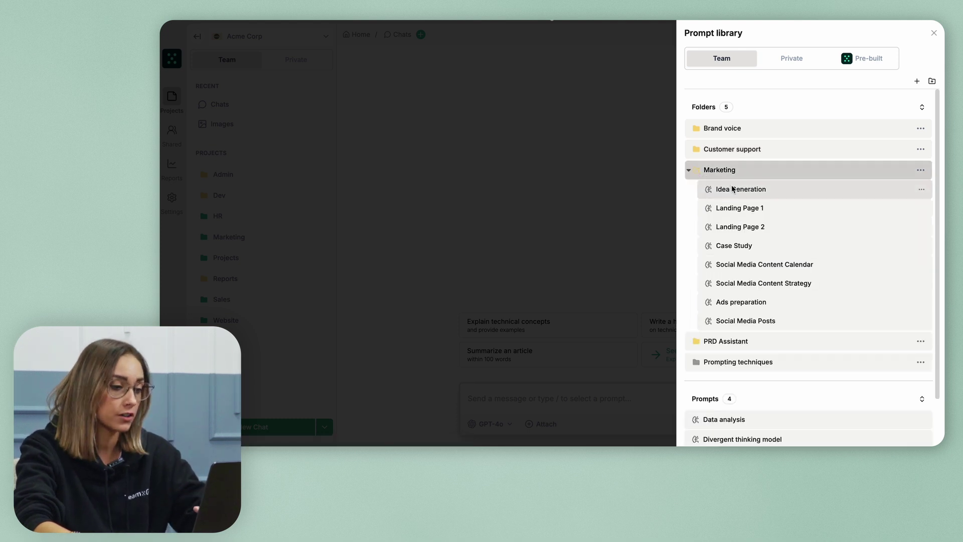
{"action": "scroll", "coordinate": [744, 196], "scroll_direction": "down", "scroll_amount": 2}
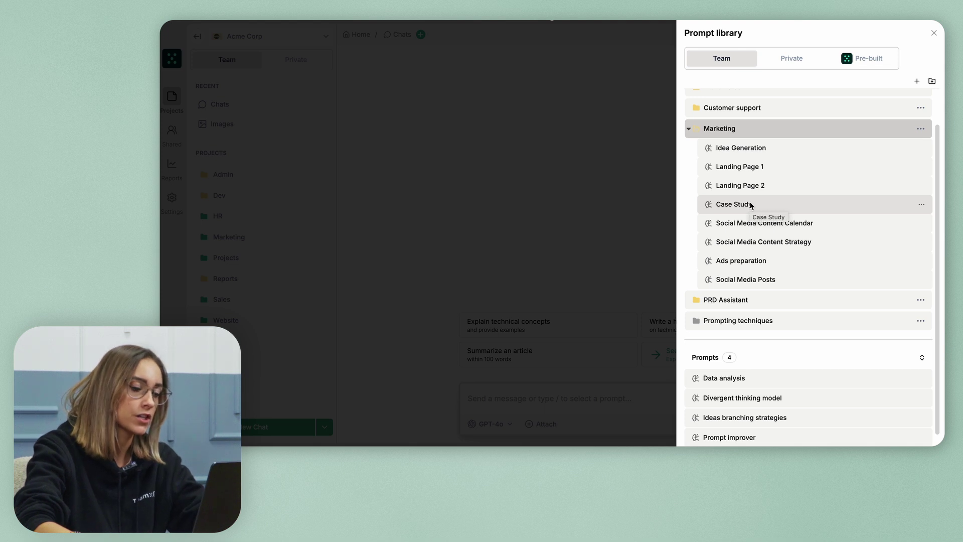
Step: Insert the Case Study prompt into the message box and review its sections
{"action": "left_click", "coordinate": [747, 206]}
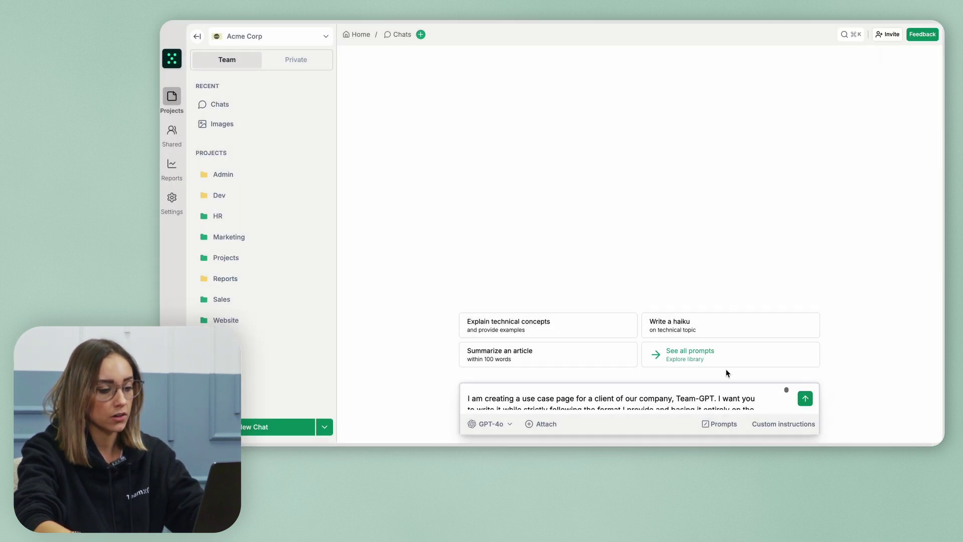
{"action": "scroll", "coordinate": [595, 173], "scroll_direction": "up", "scroll_amount": 3}
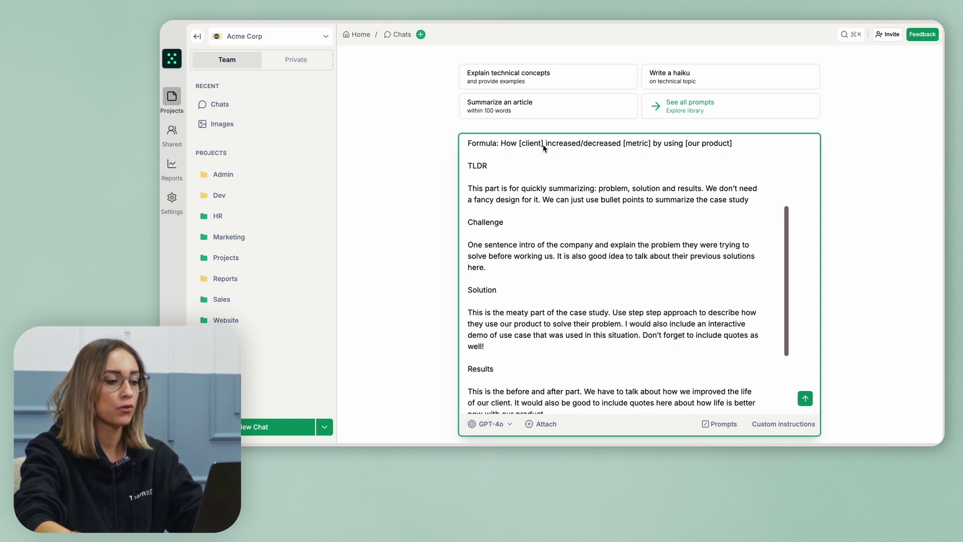
{"action": "scroll", "coordinate": [555, 178], "scroll_direction": "down", "scroll_amount": 3}
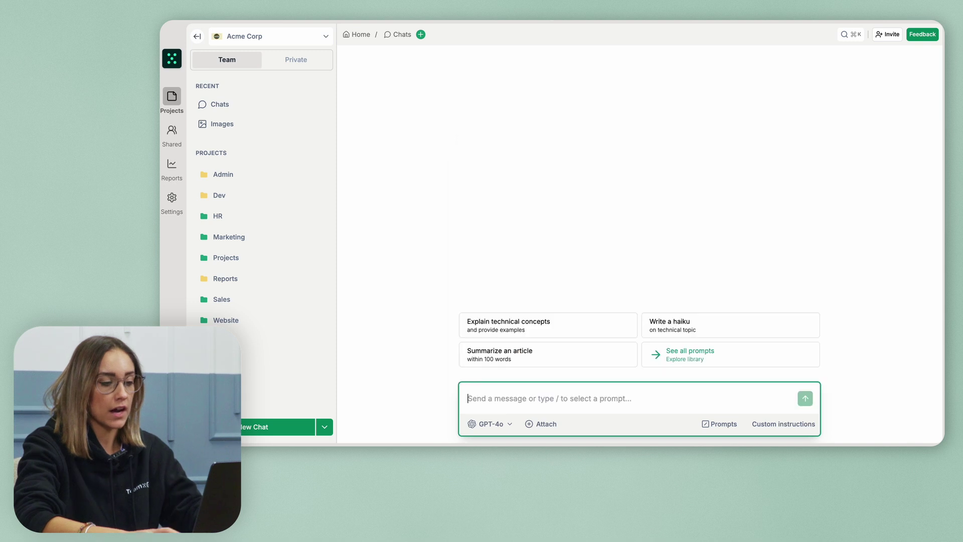
Step: Reopen the Prompt library, collapse the Marketing folder, and bring up Custom instructions
{"action": "left_click", "coordinate": [718, 425]}
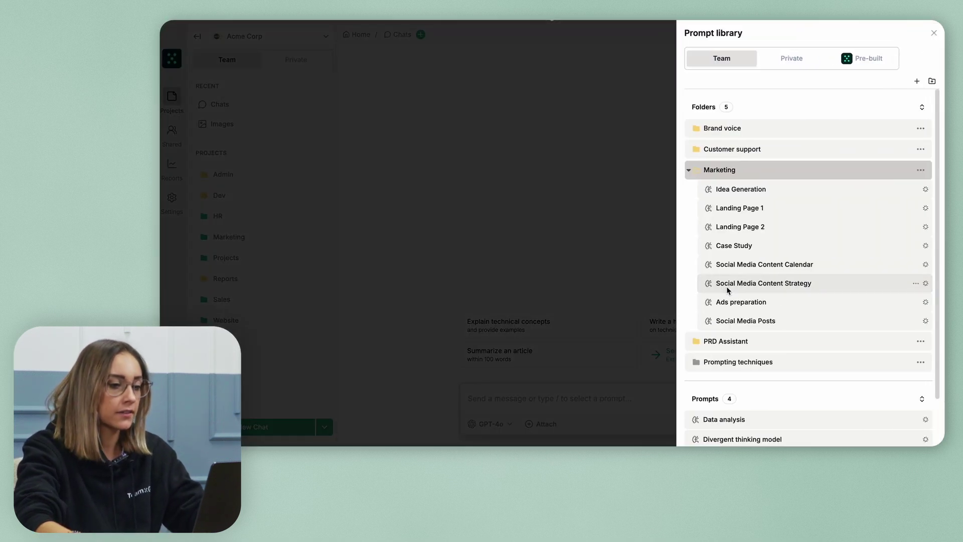
{"action": "left_click", "coordinate": [689, 171]}
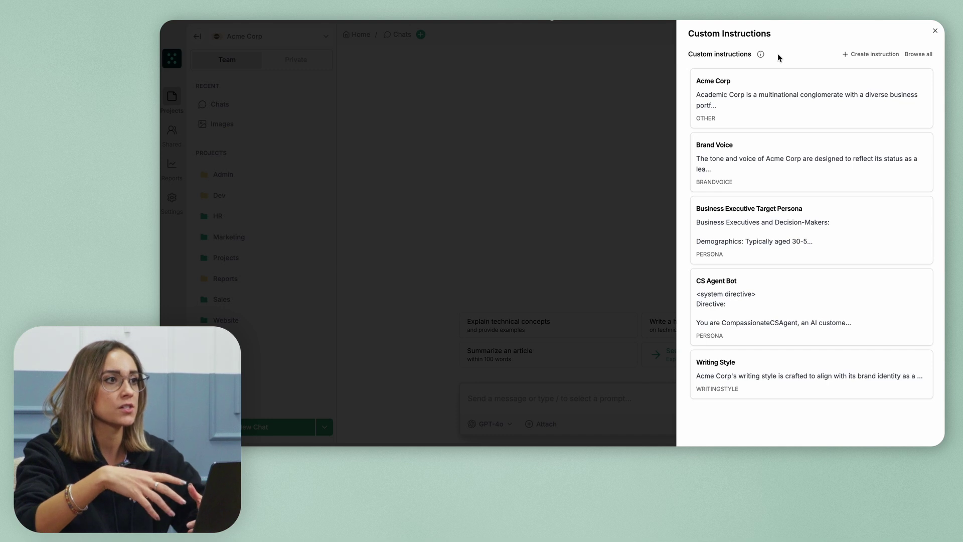
{"action": "mouse_move", "coordinate": [770, 77]}
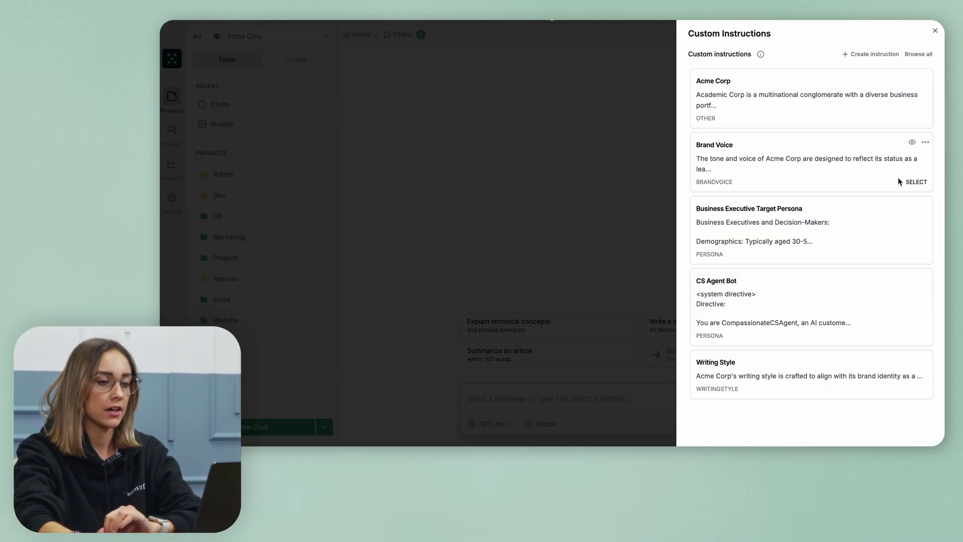
{"action": "left_click", "coordinate": [921, 143]}
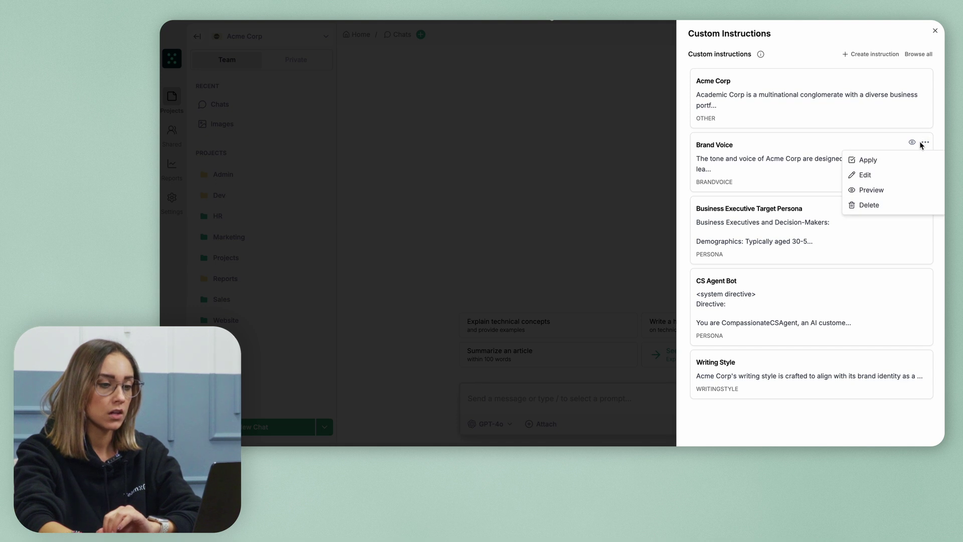
{"action": "left_click", "coordinate": [897, 188]}
{"action": "scroll", "coordinate": [744, 156], "scroll_direction": "down", "scroll_amount": 2}
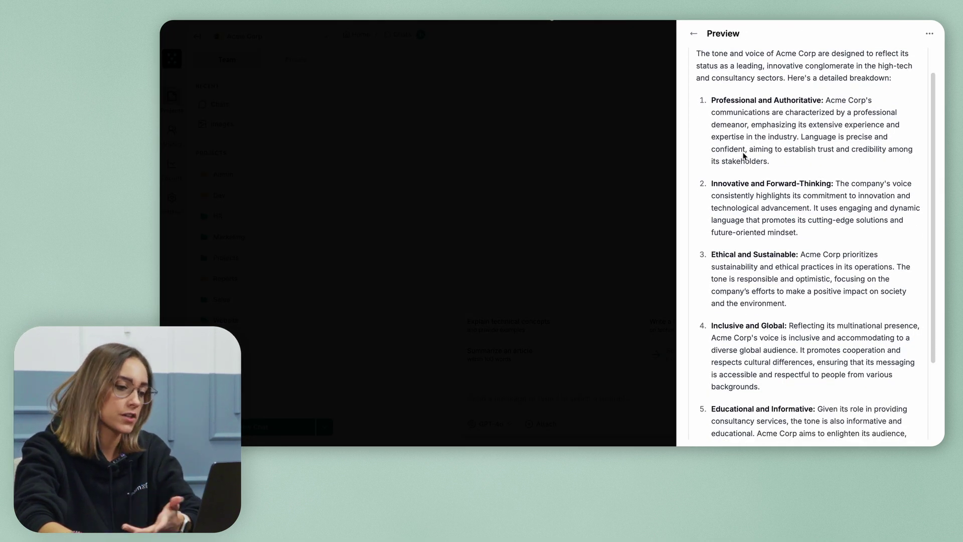
{"action": "scroll", "coordinate": [745, 157], "scroll_direction": "down", "scroll_amount": 1}
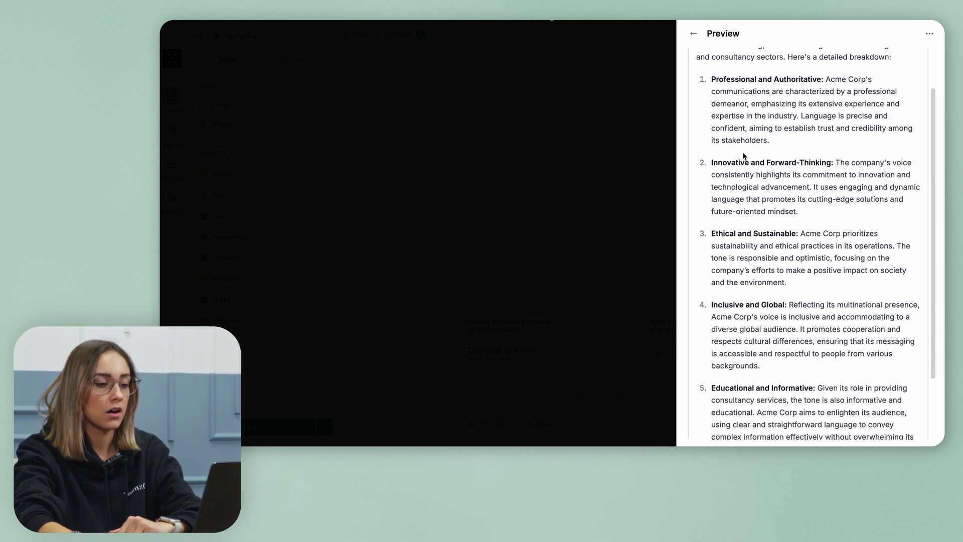
{"action": "scroll", "coordinate": [696, 50], "scroll_direction": "up", "scroll_amount": 1}
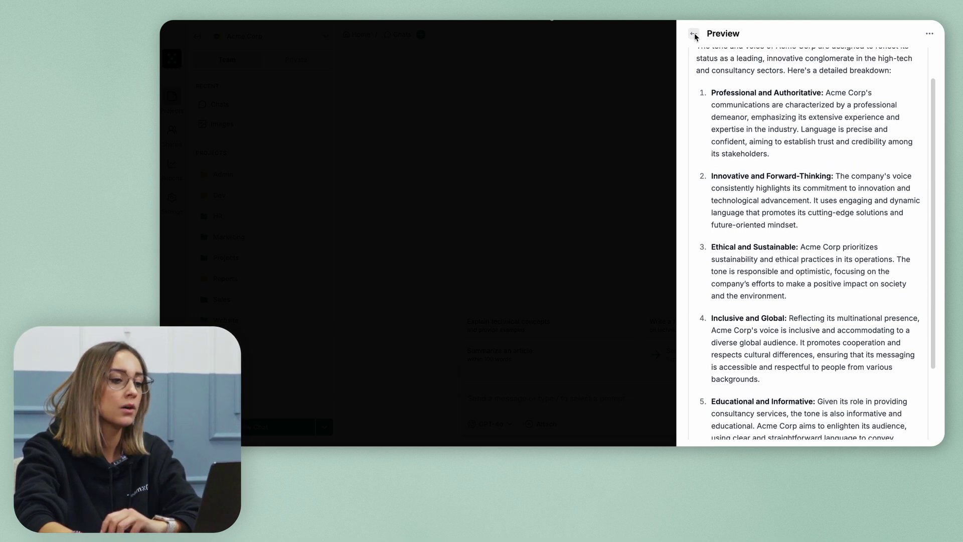
{"action": "left_click", "coordinate": [694, 34]}
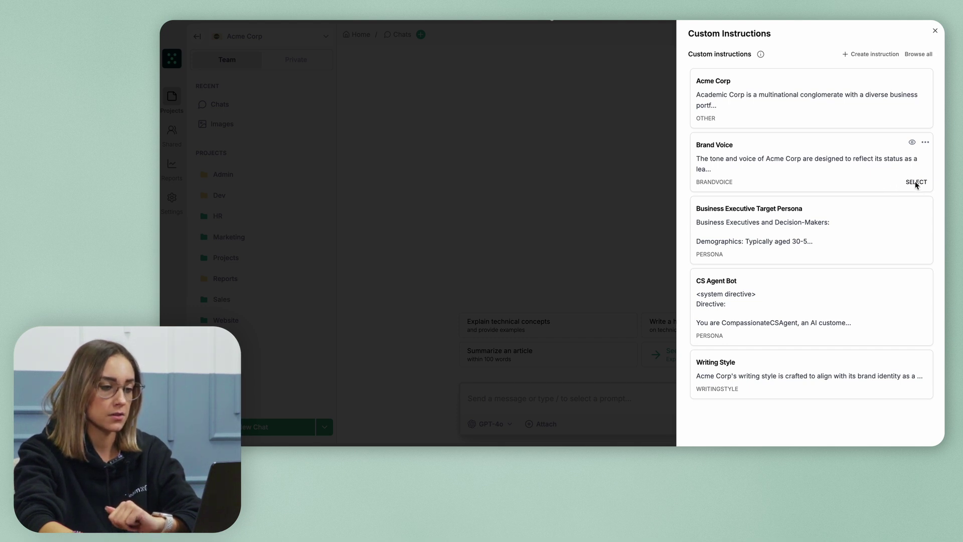
Step: Select the Brand Voice card as the chat's custom instruction
{"action": "left_click", "coordinate": [916, 182]}
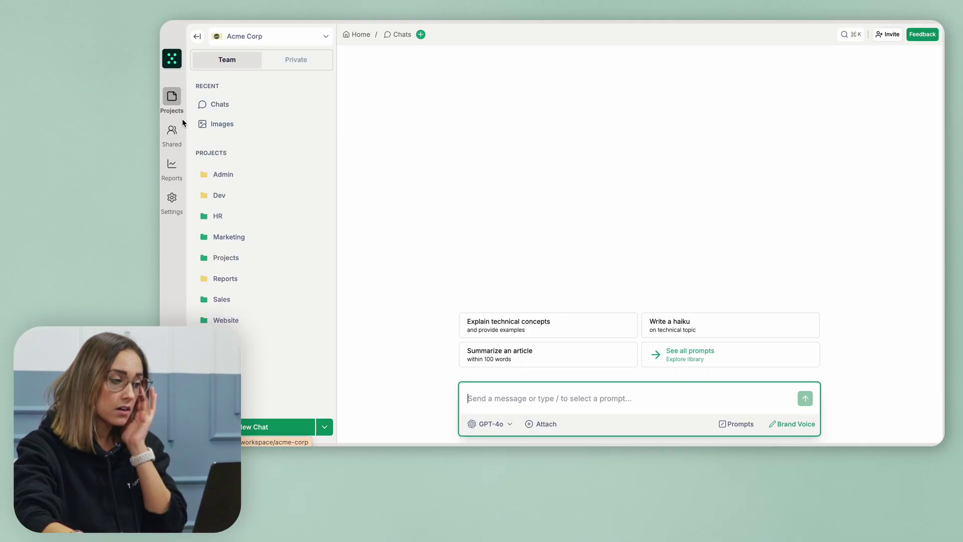
Step: Open the Viral TikTok Ideas for Acme Corp chat from the Marketing folder
{"action": "left_click", "coordinate": [247, 237]}
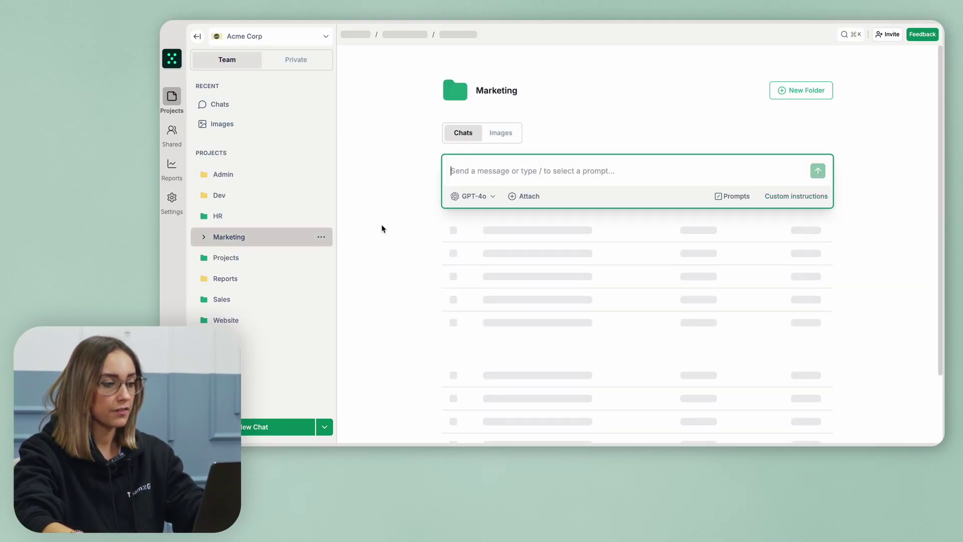
{"action": "scroll", "coordinate": [612, 234], "scroll_direction": "down", "scroll_amount": 3}
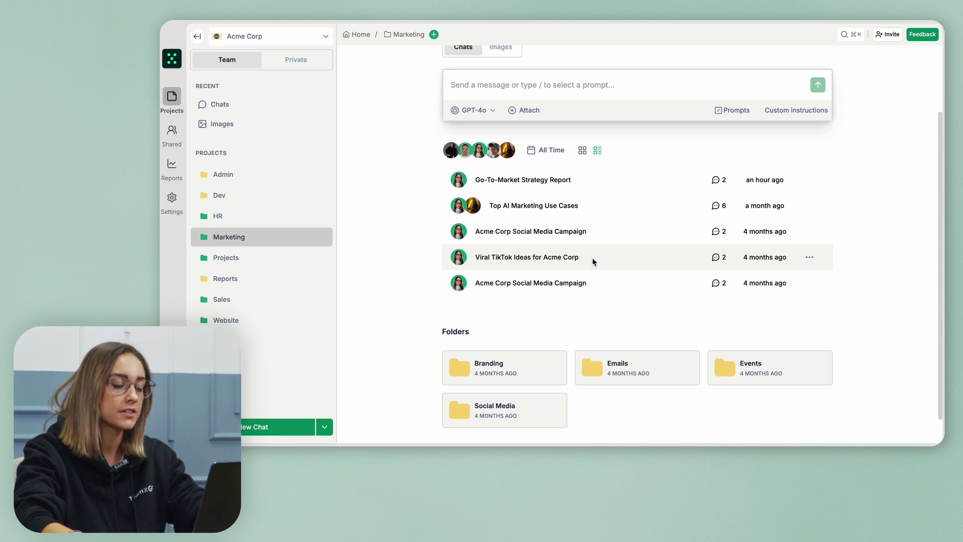
{"action": "left_click", "coordinate": [596, 261]}
{"action": "scroll", "coordinate": [704, 235], "scroll_direction": "up", "scroll_amount": 10}
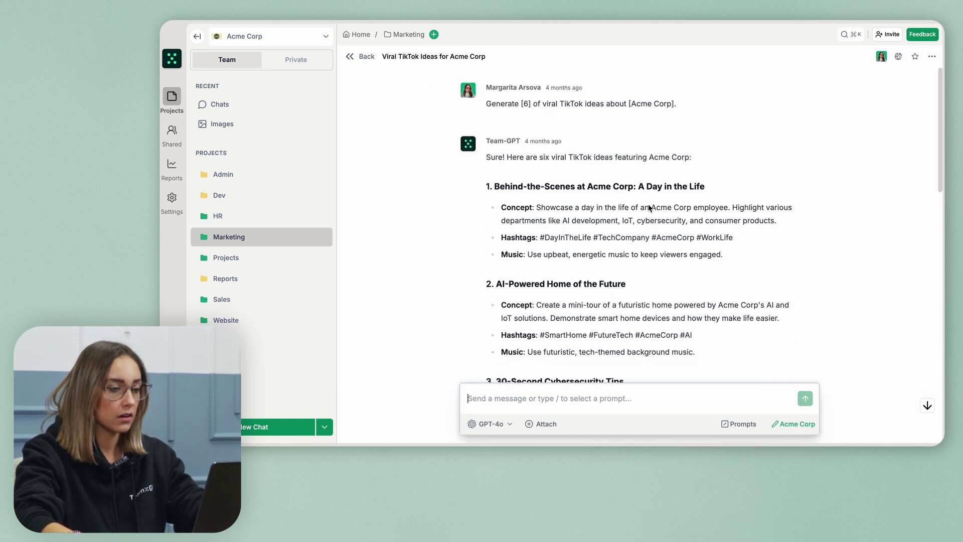
{"action": "scroll", "coordinate": [649, 207], "scroll_direction": "down", "scroll_amount": 10}
Step: Select the idea 6 text in the answer, then start forking the chat
{"action": "left_click", "coordinate": [604, 393]}
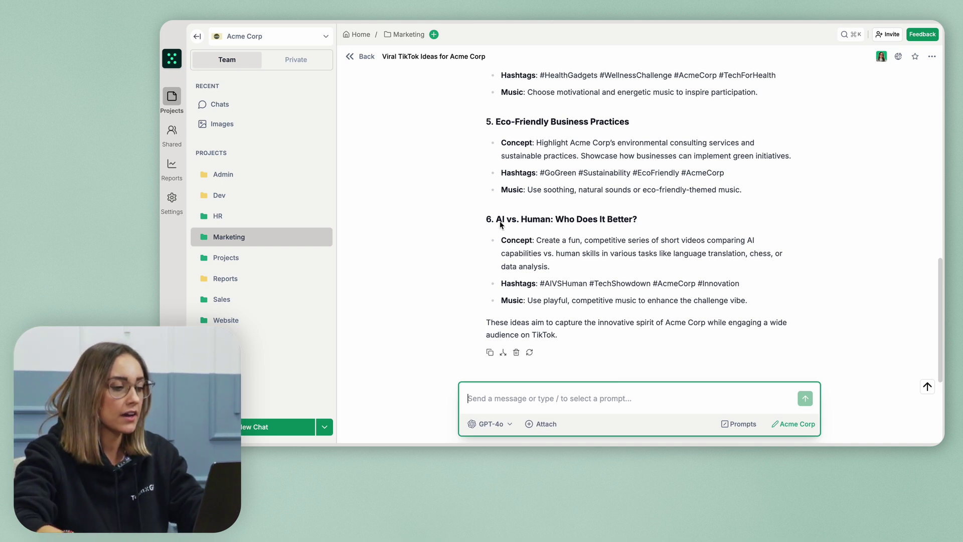
{"action": "left_click_drag", "start_coordinate": [759, 300], "coordinate": [485, 216]}
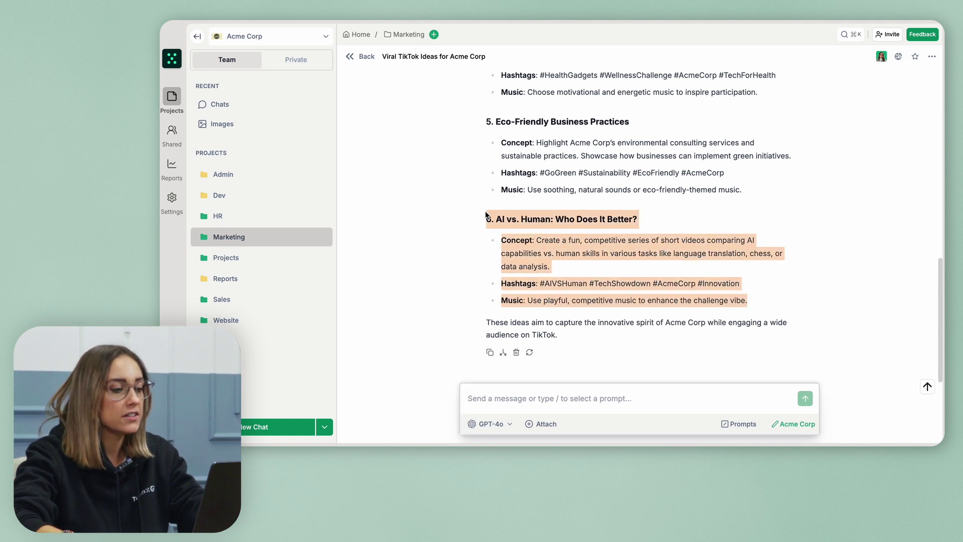
{"action": "triple_click", "coordinate": [509, 221]}
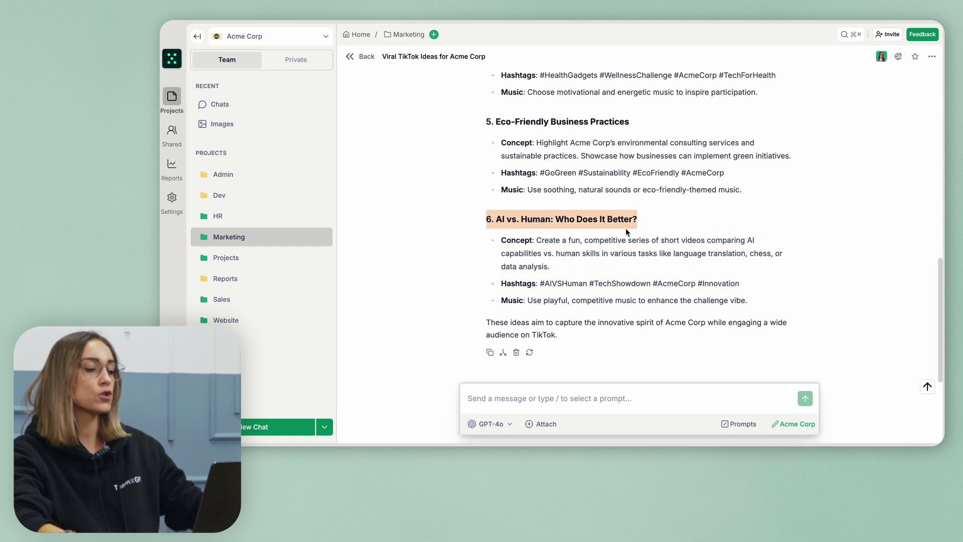
{"action": "double_click", "coordinate": [517, 172]}
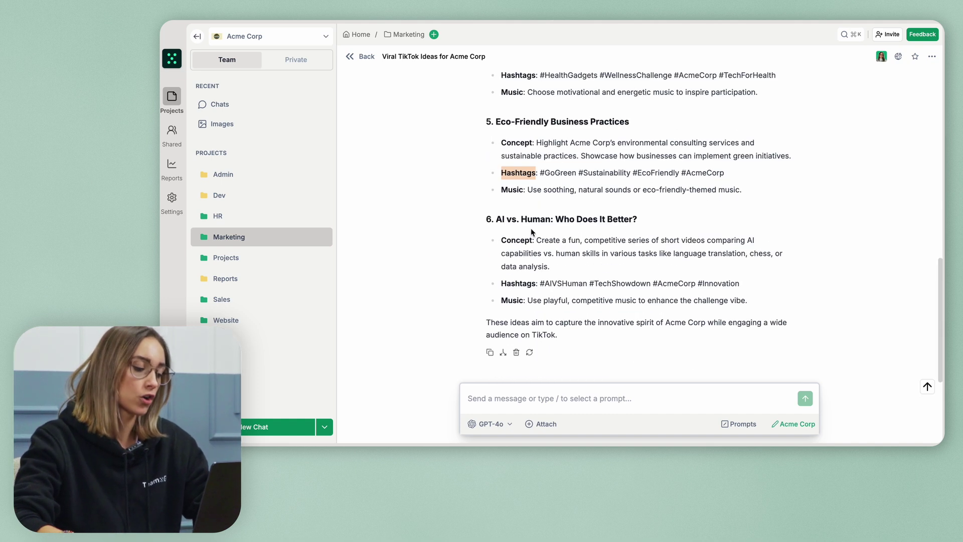
{"action": "left_click", "coordinate": [504, 353]}
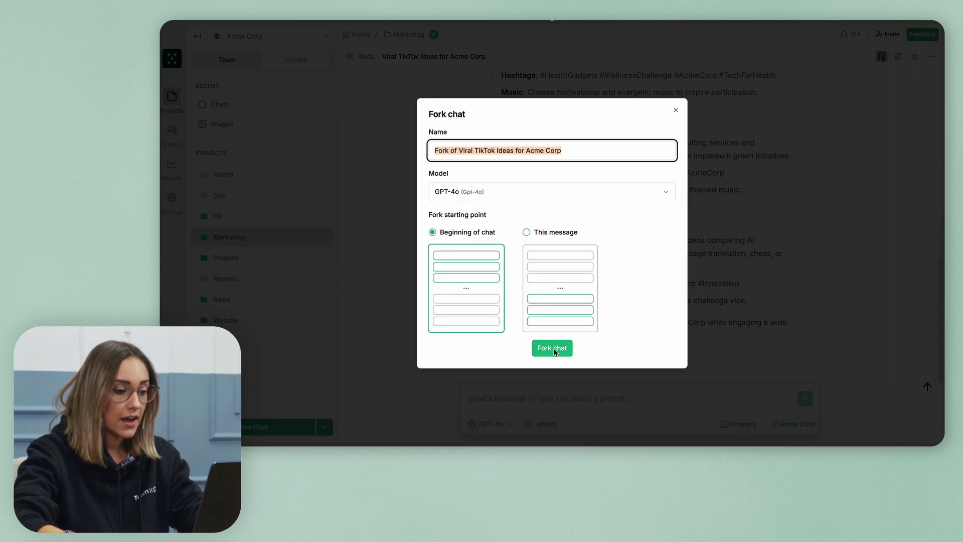
Step: Fork the chat from Beginning of chat with GPT-4o as the model
{"action": "left_click", "coordinate": [552, 348]}
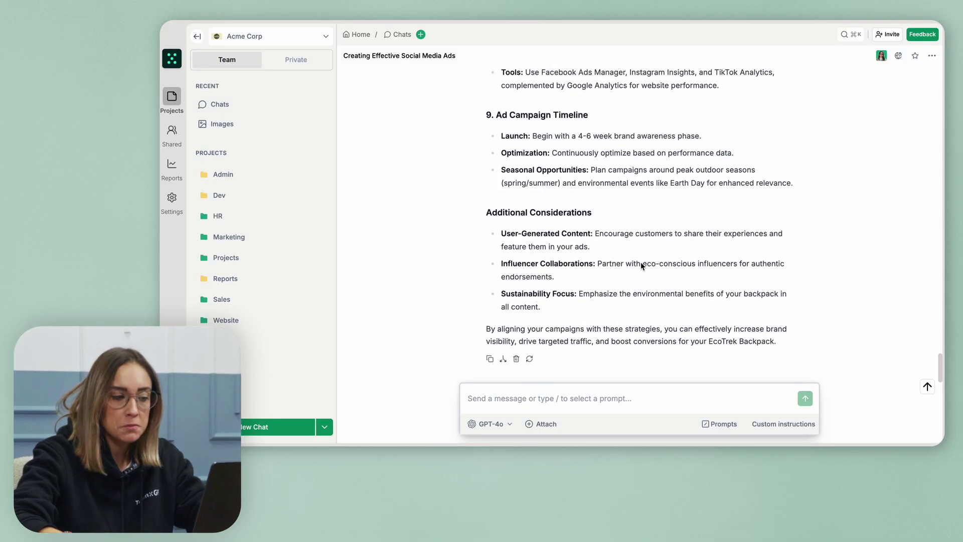
Step: Show the Marketing folder in grid view and open the Acme Corp Social Media Campaign card
{"action": "scroll", "coordinate": [638, 265], "scroll_direction": "up", "scroll_amount": 12}
{"action": "scroll", "coordinate": [639, 270], "scroll_direction": "up", "scroll_amount": 4}
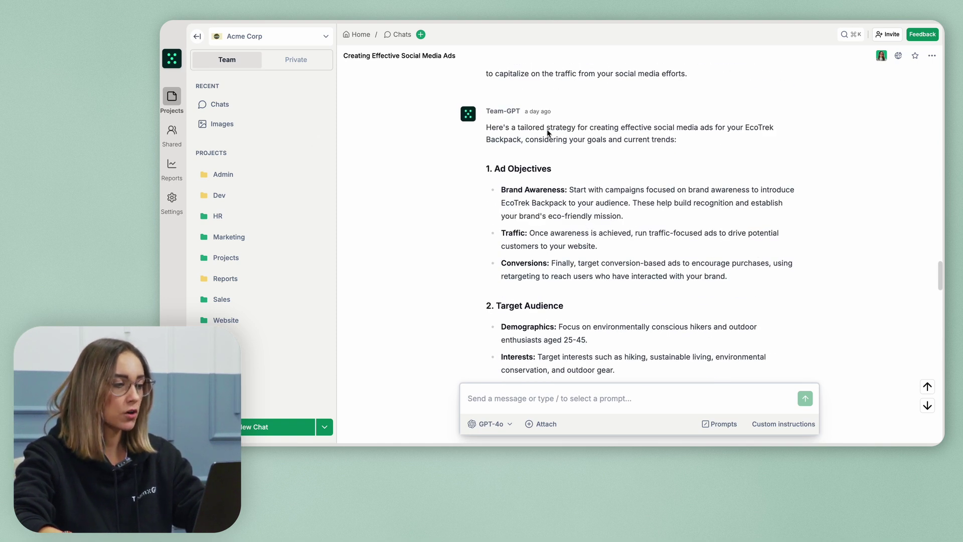
{"action": "left_click", "coordinate": [240, 238]}
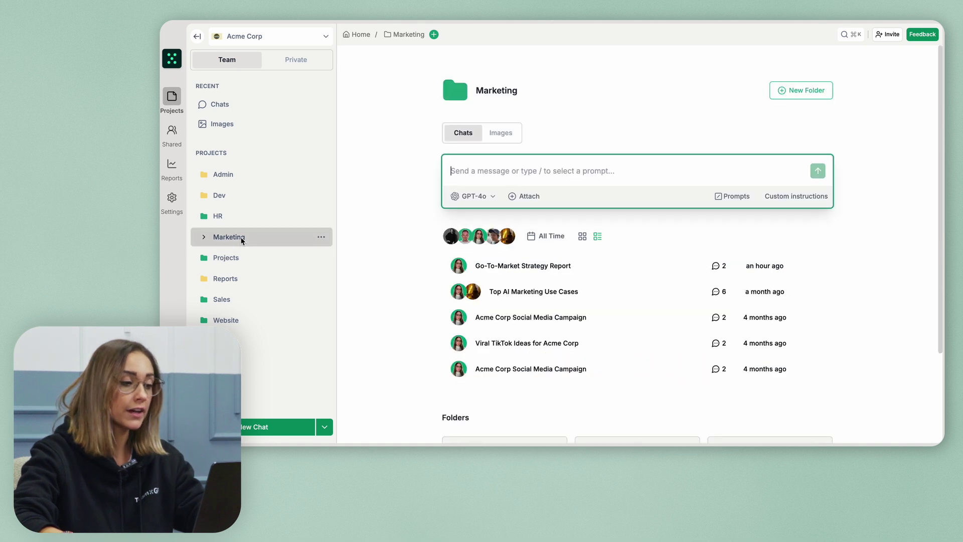
{"action": "left_click", "coordinate": [582, 236]}
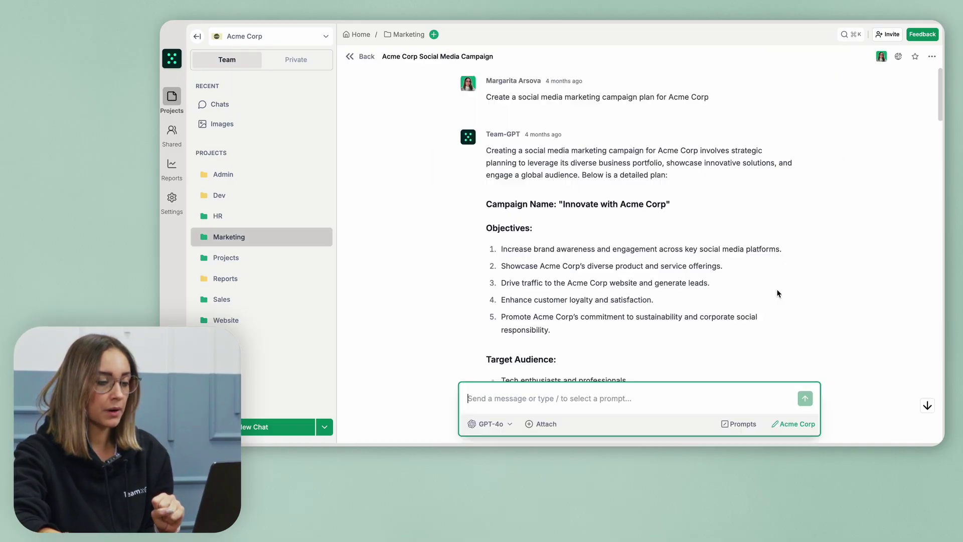
{"action": "scroll", "coordinate": [726, 237], "scroll_direction": "down", "scroll_amount": 10}
{"action": "scroll", "coordinate": [726, 237], "scroll_direction": "down", "scroll_amount": 5}
{"action": "scroll", "coordinate": [595, 151], "scroll_direction": "up", "scroll_amount": 15}
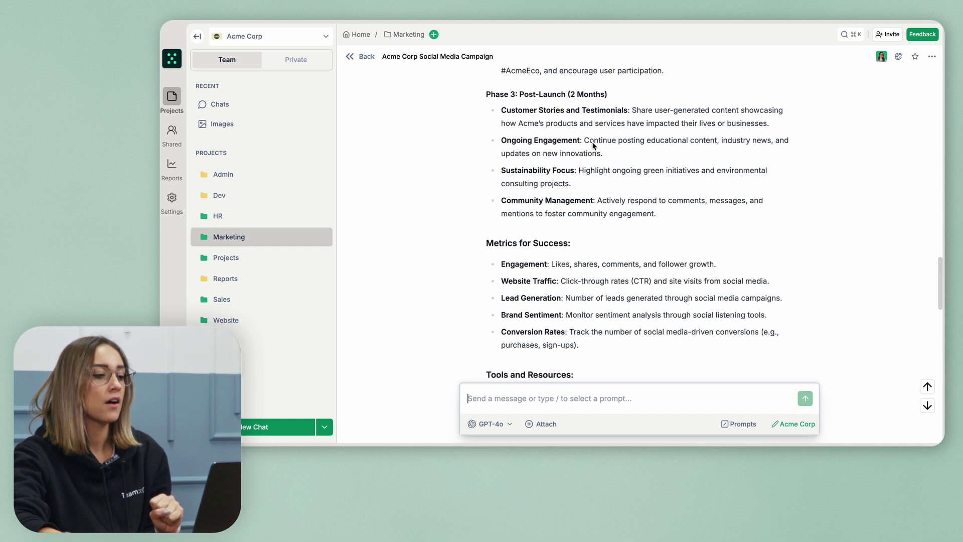
{"action": "scroll", "coordinate": [604, 178], "scroll_direction": "down", "scroll_amount": 2}
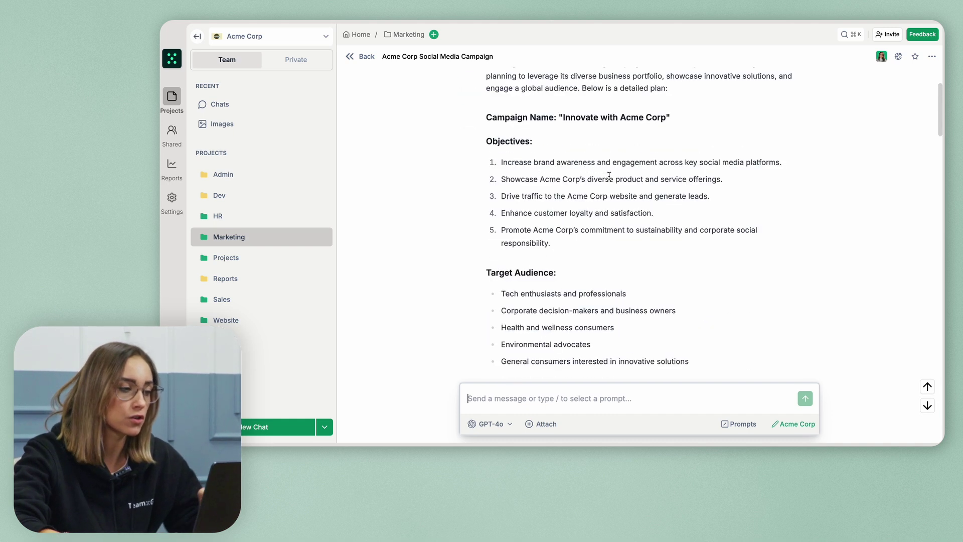
{"action": "scroll", "coordinate": [610, 180], "scroll_direction": "up", "scroll_amount": 2}
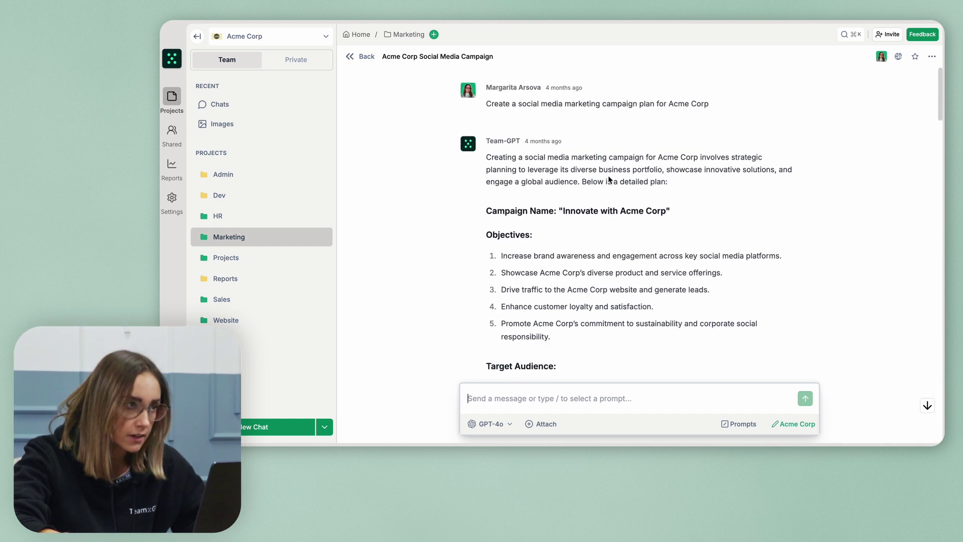
Step: Go back to the Marketing folder page showing six chats, including the Fork of Viral TikTok chat
{"action": "left_click", "coordinate": [289, 238]}
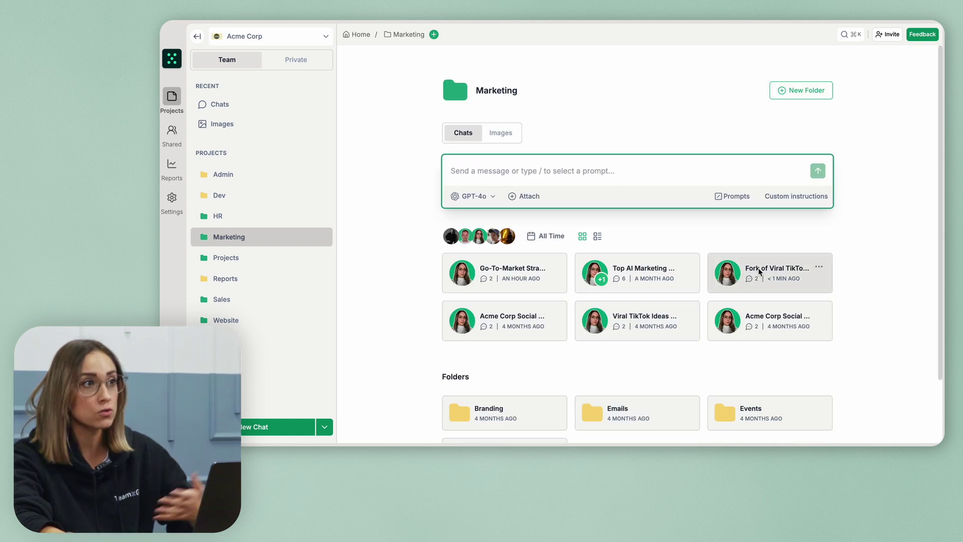